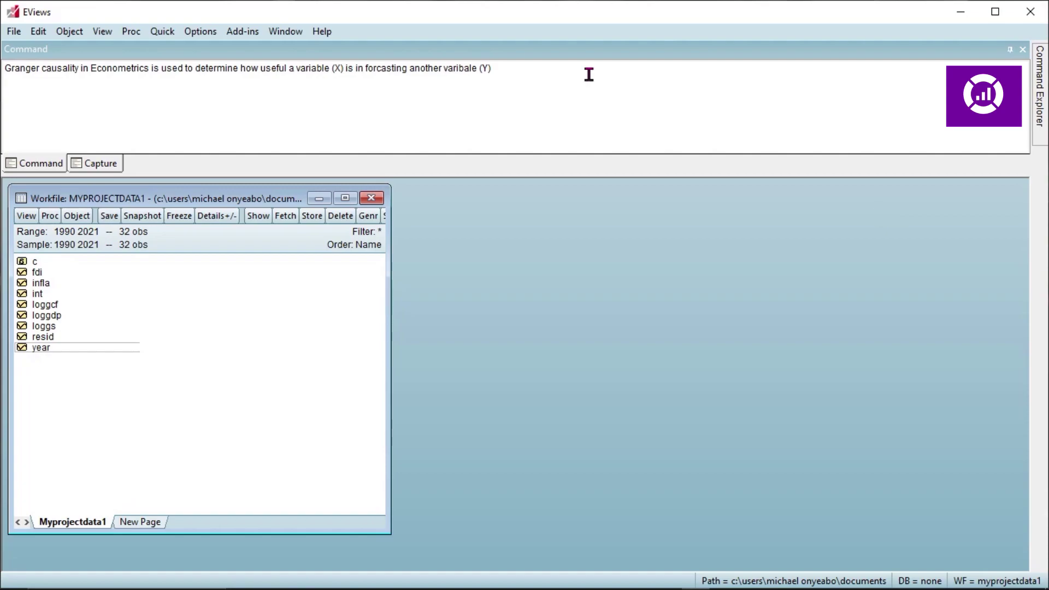
Step: Type '1. Bidirectional causality' as the first point under the definition and dismiss the error
left_click(29, 91)
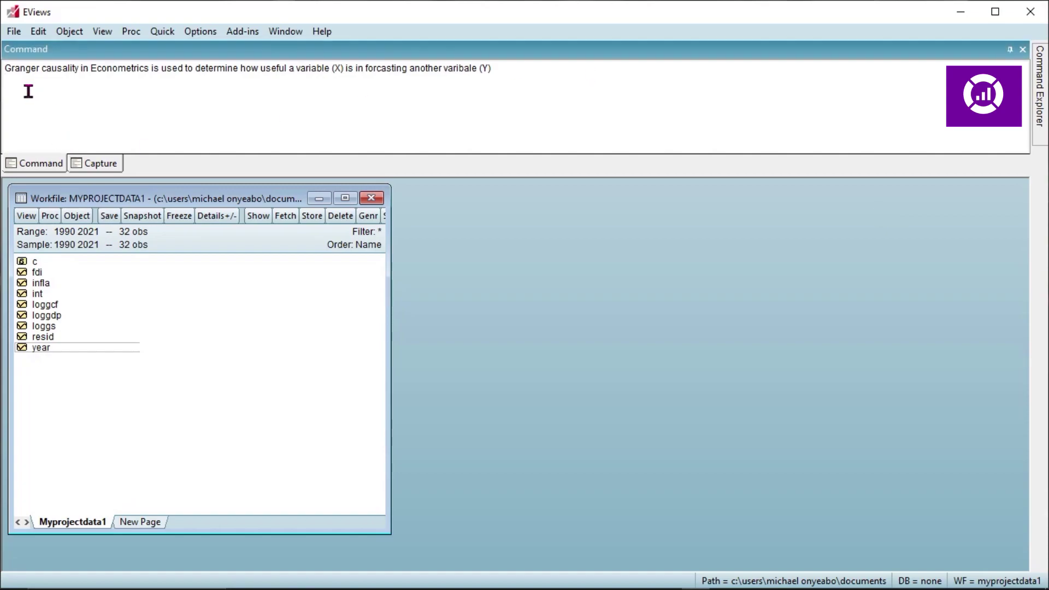
type("1. Bidirectinal")
key("BackSpace")
key("BackSpace")
key("BackSpace")
key("BackSpace")
key("BackSpace")
type("ional causaliy")
key("Return")
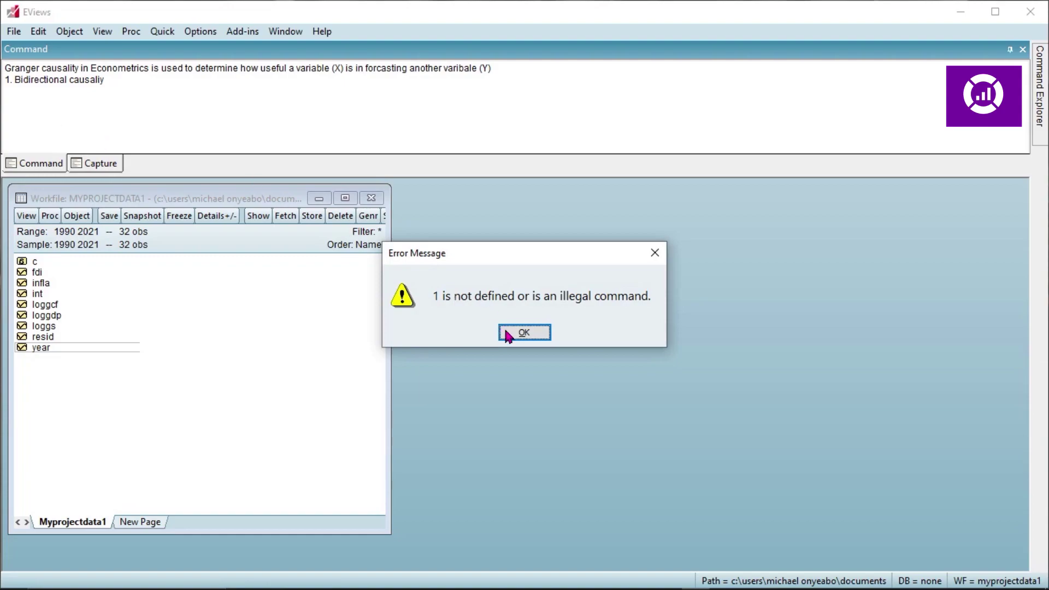
left_click(516, 333)
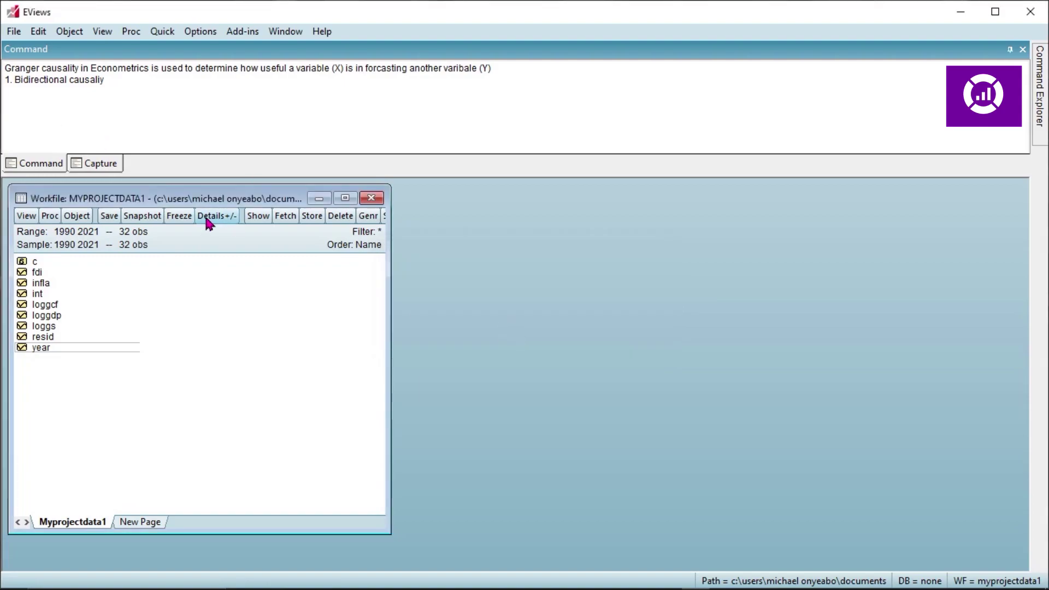
Step: Add '2. Unidirectional' and '3. No causality', fixing the 'causality' spelling in the first point
type("2")
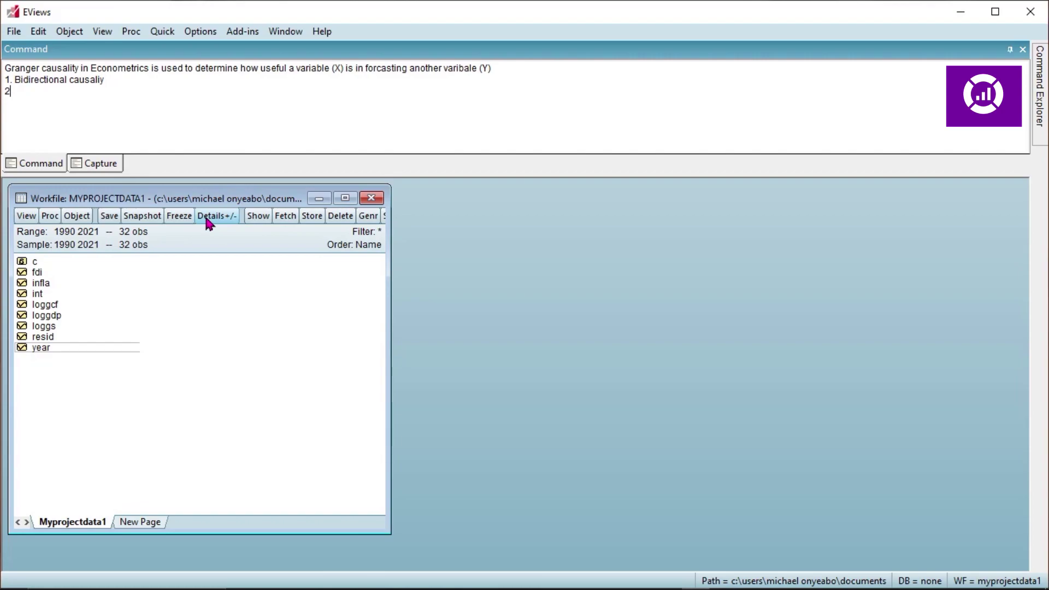
type(". Unidirectional")
key("Return")
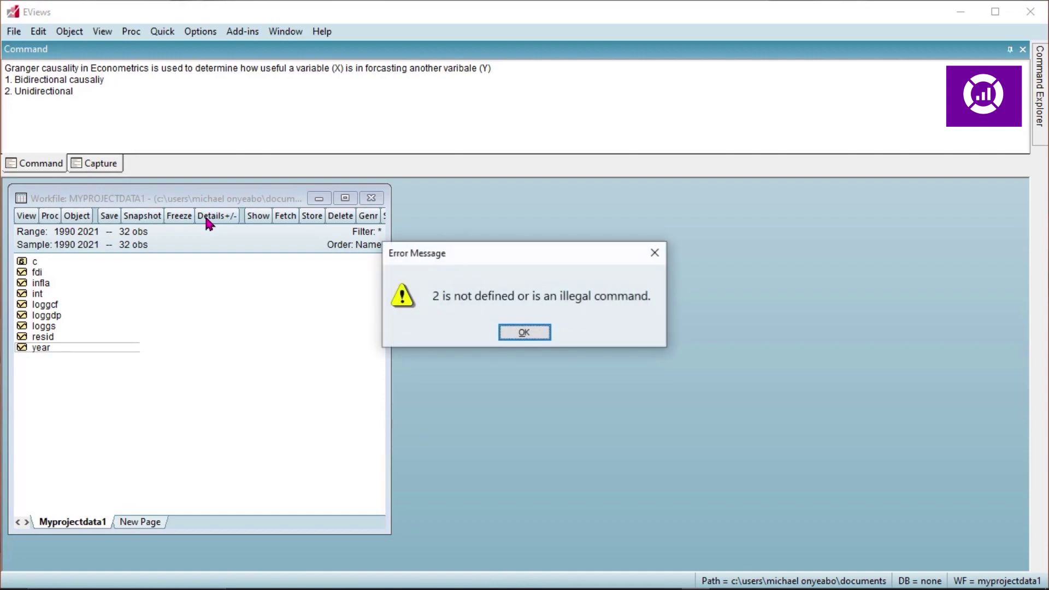
left_click(528, 335)
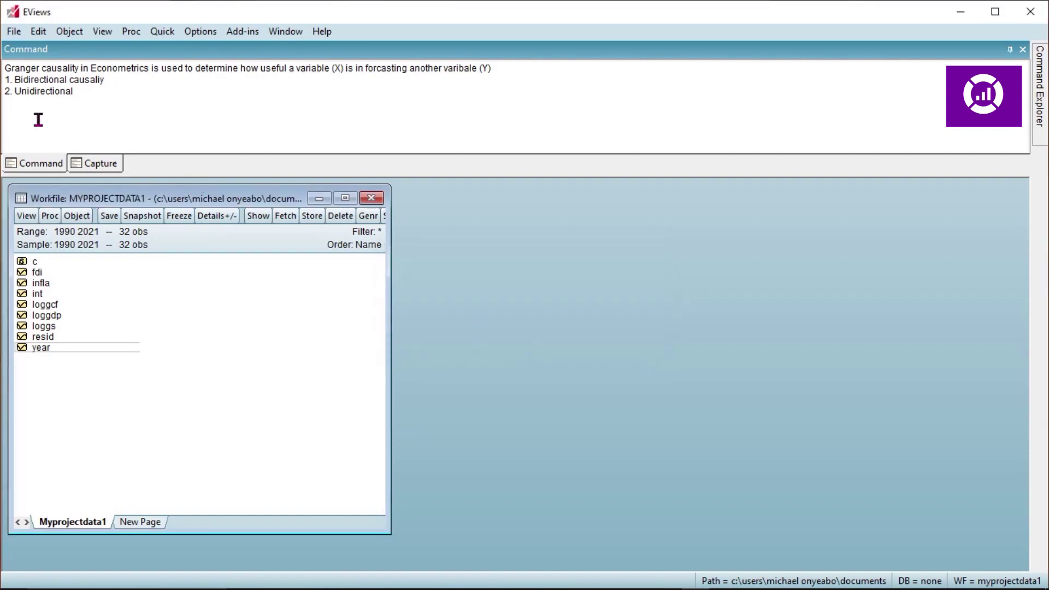
type("3. No causaliy")
key("BackSpace")
type("ty")
left_click(113, 80)
key("BackSpace")
type("ty")
Step: Point out the fdi, loggcf, loggdp and loggs series in the workfile list
left_click(48, 285, "shift")
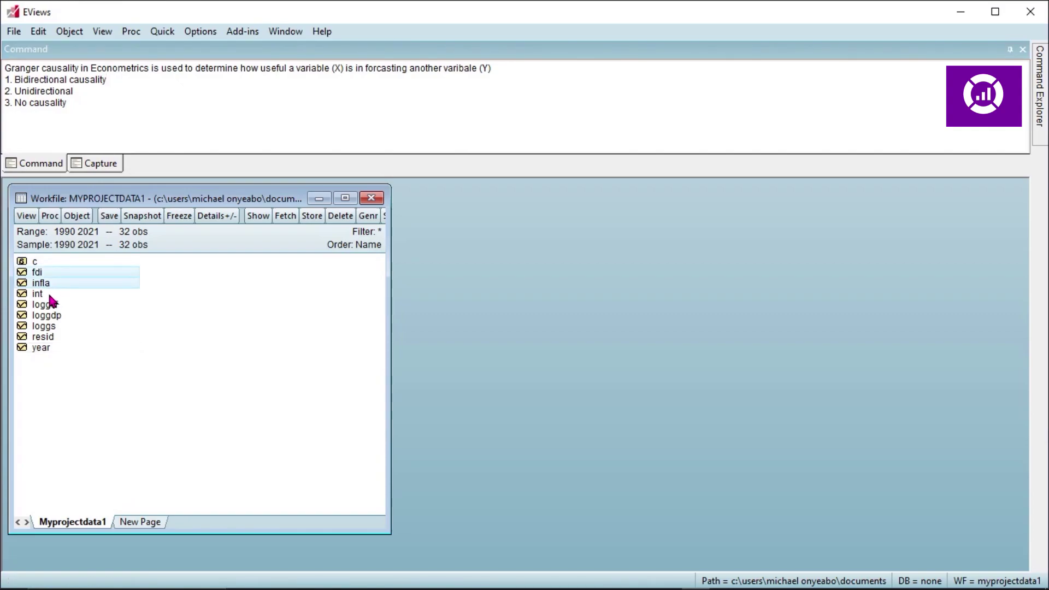
left_click(48, 296)
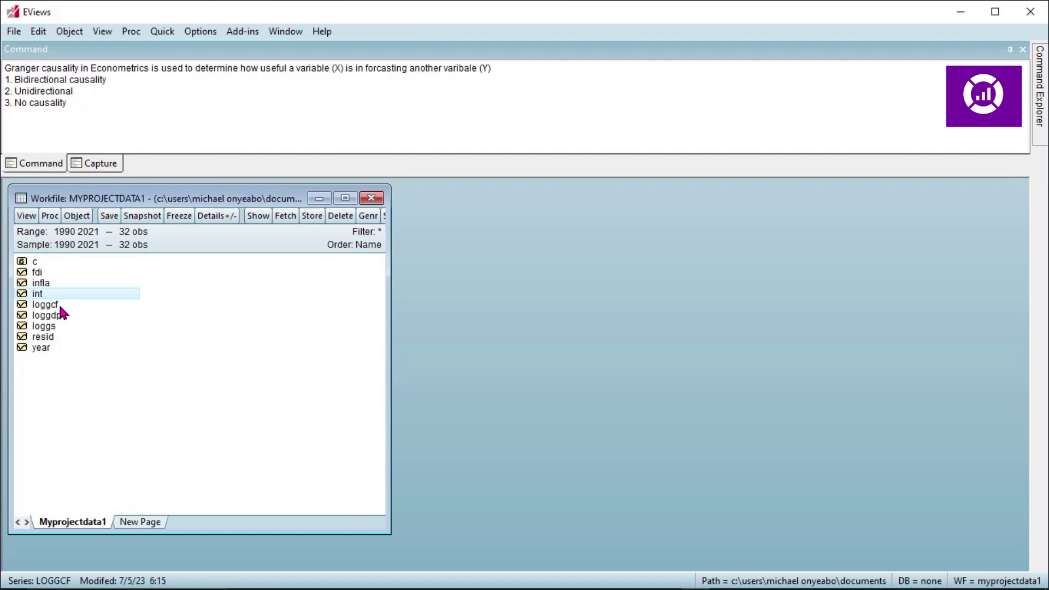
left_click(59, 307)
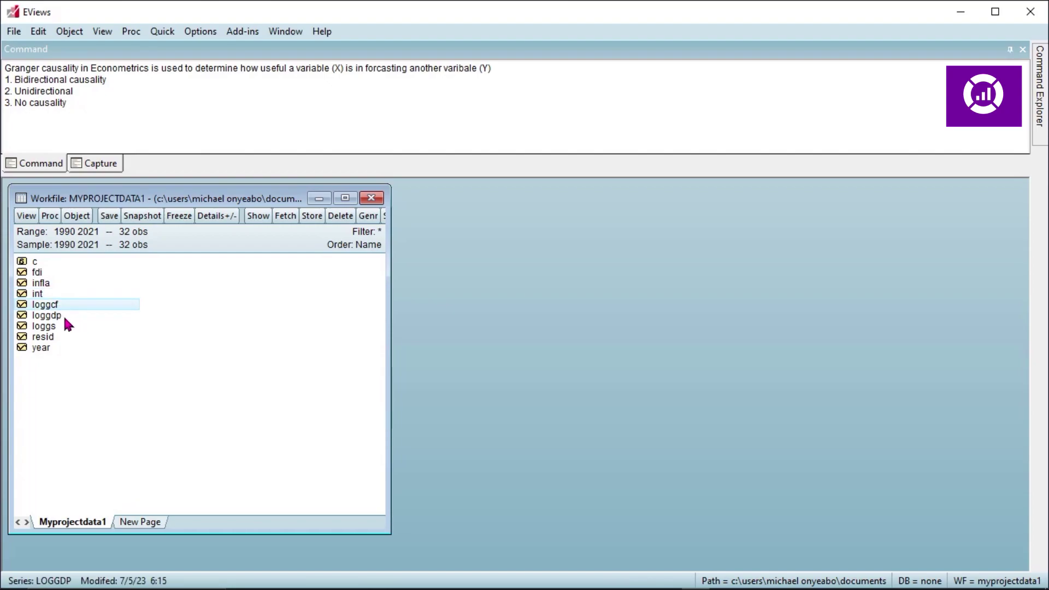
left_click(63, 317)
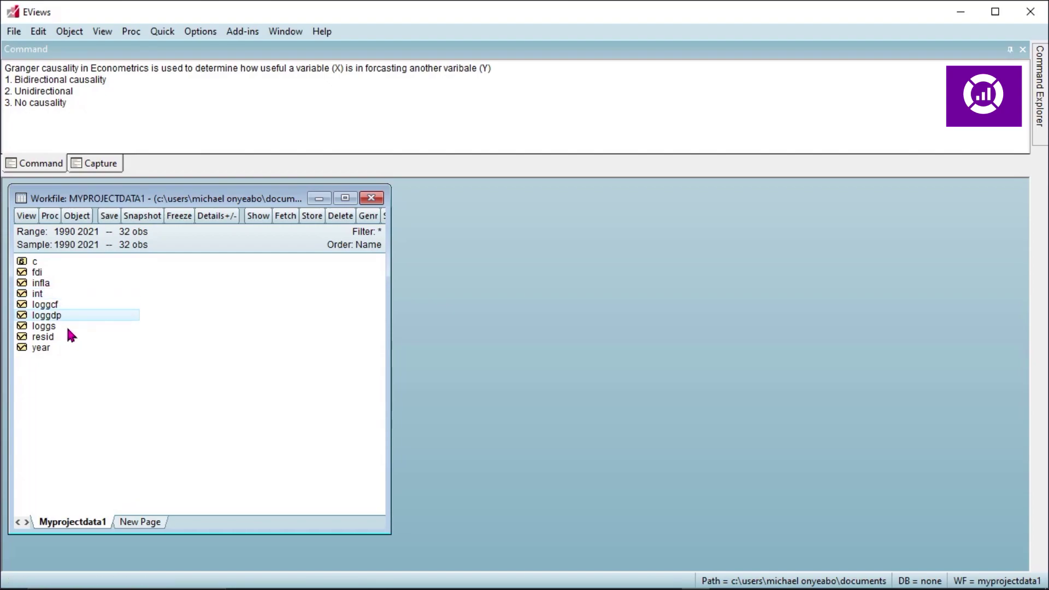
left_click(66, 325)
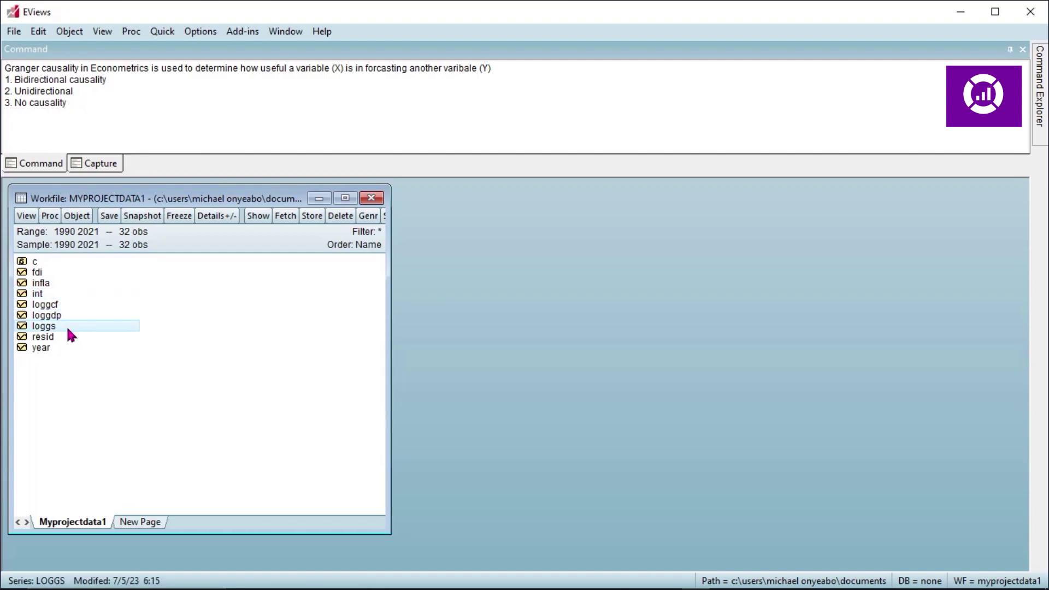
Step: Select fdi and loggdp together and bring up their context menu
left_click(54, 272)
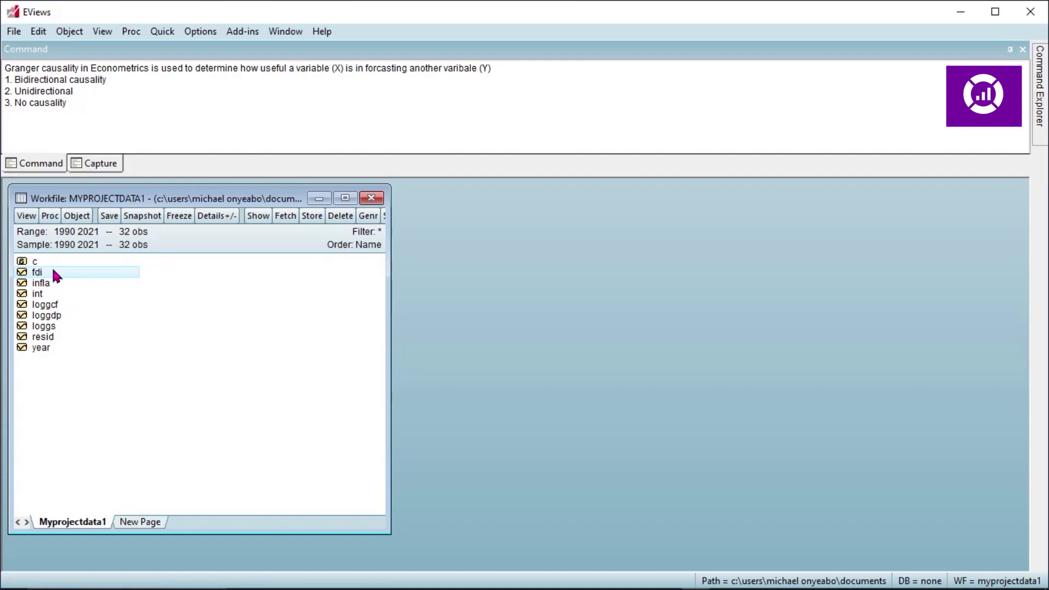
left_click(62, 321, "ctrl")
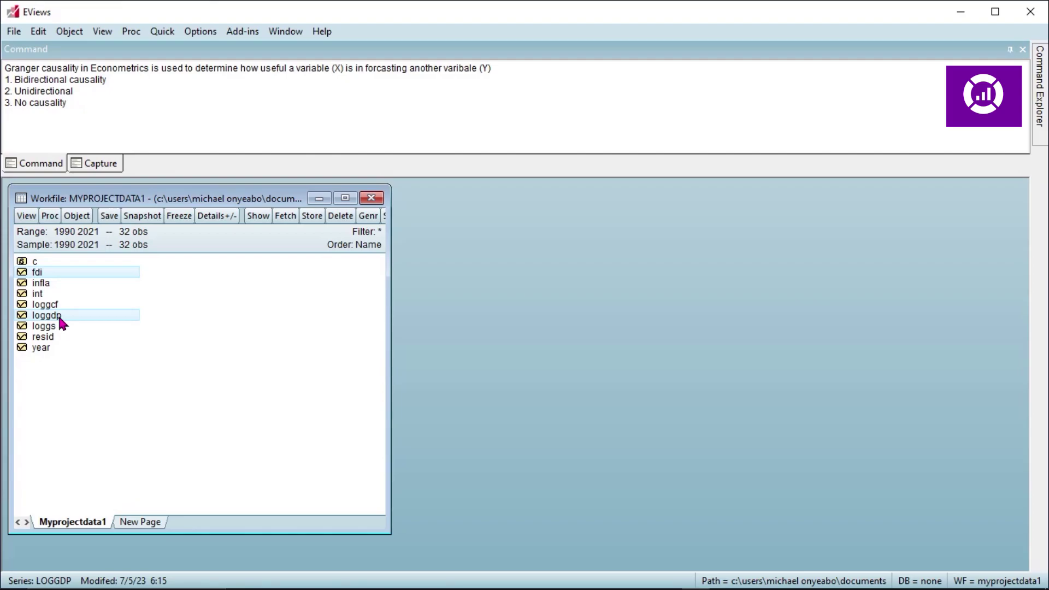
right_click(60, 318)
Step: Open fdi and loggdp as a group and start a Granger Causality test with 2 lags
left_click(126, 327)
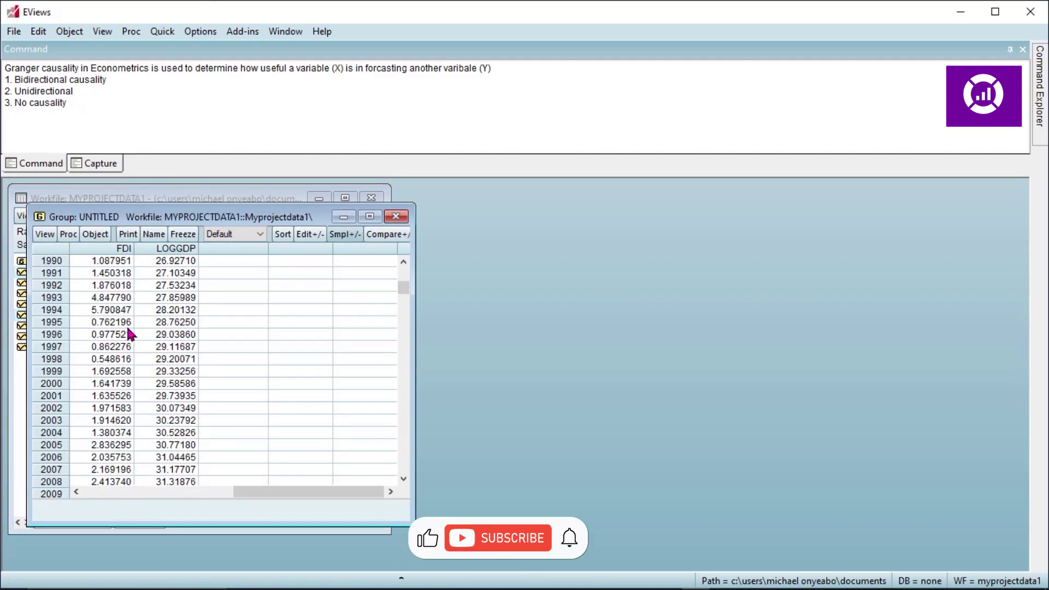
left_click_drag(242, 218, 630, 216)
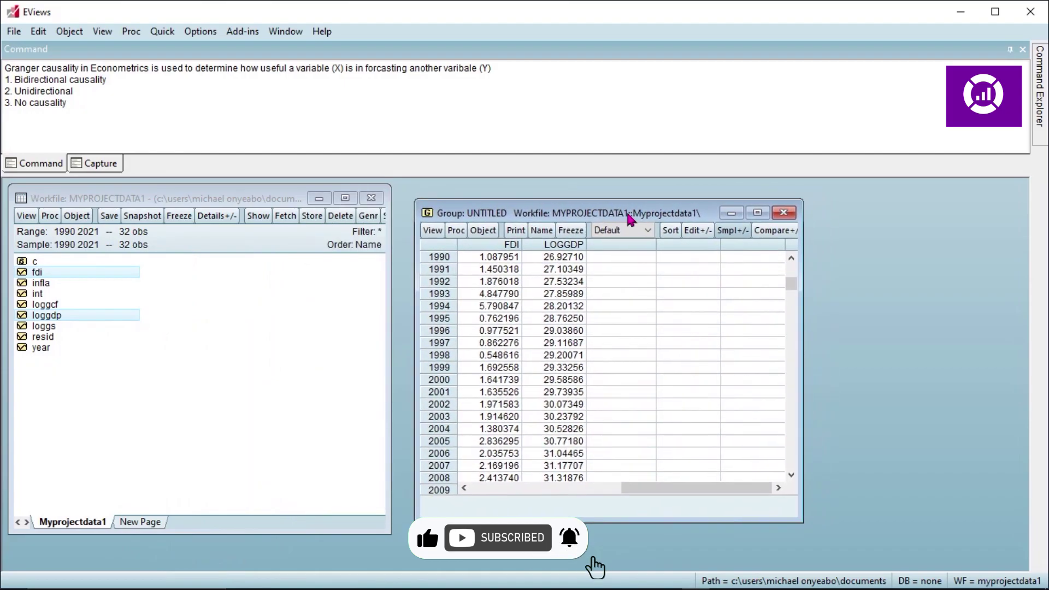
left_click(433, 232)
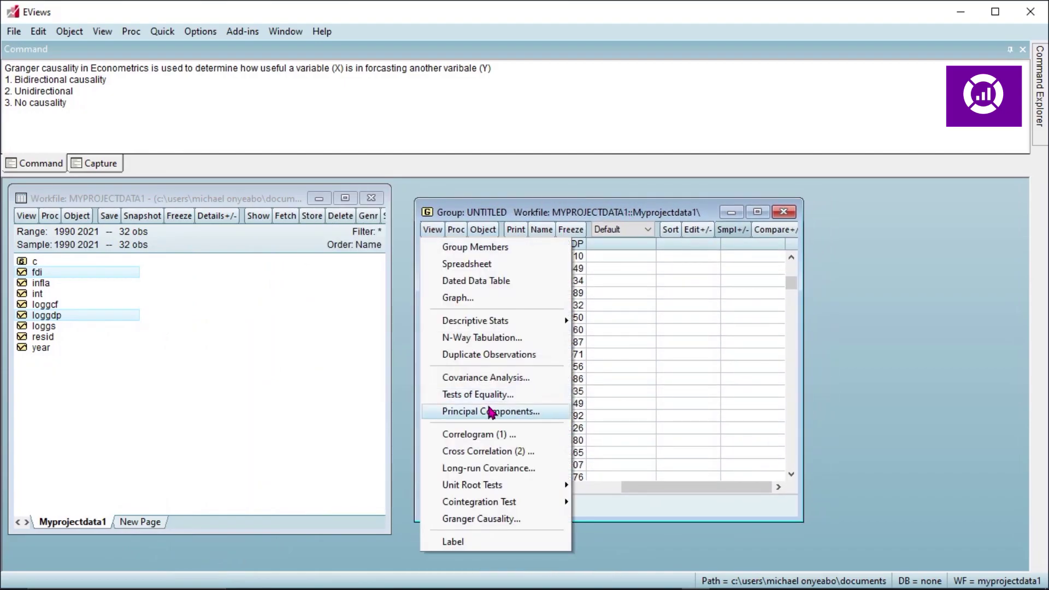
left_click(513, 520)
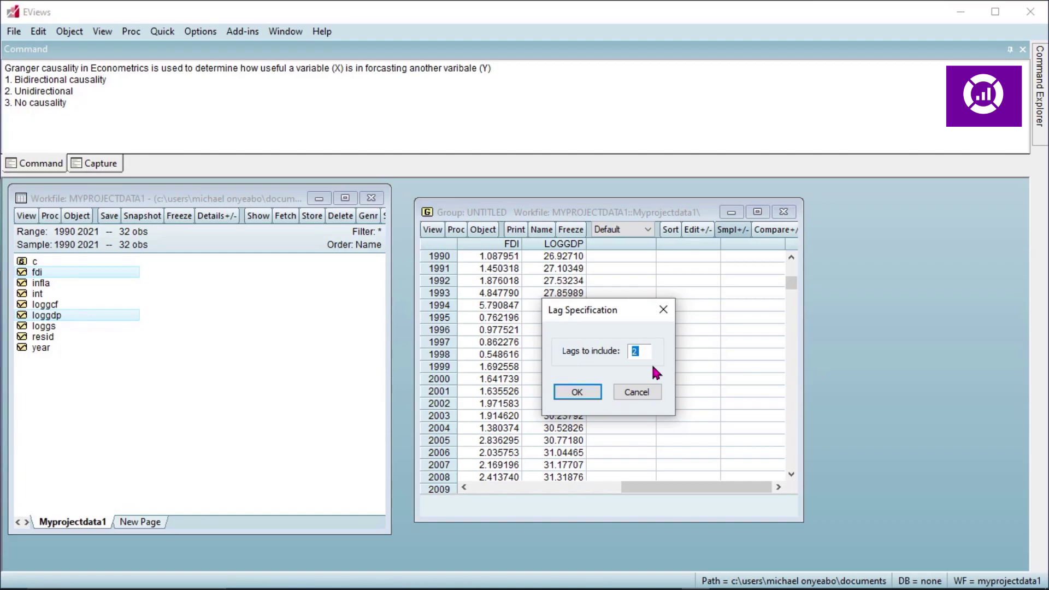
Step: Run the 2-lag Granger test, giving probabilities 0.0102 (LOGGDP→FDI) and 0.0041 (FDI→LOGGDP)
left_click(577, 393)
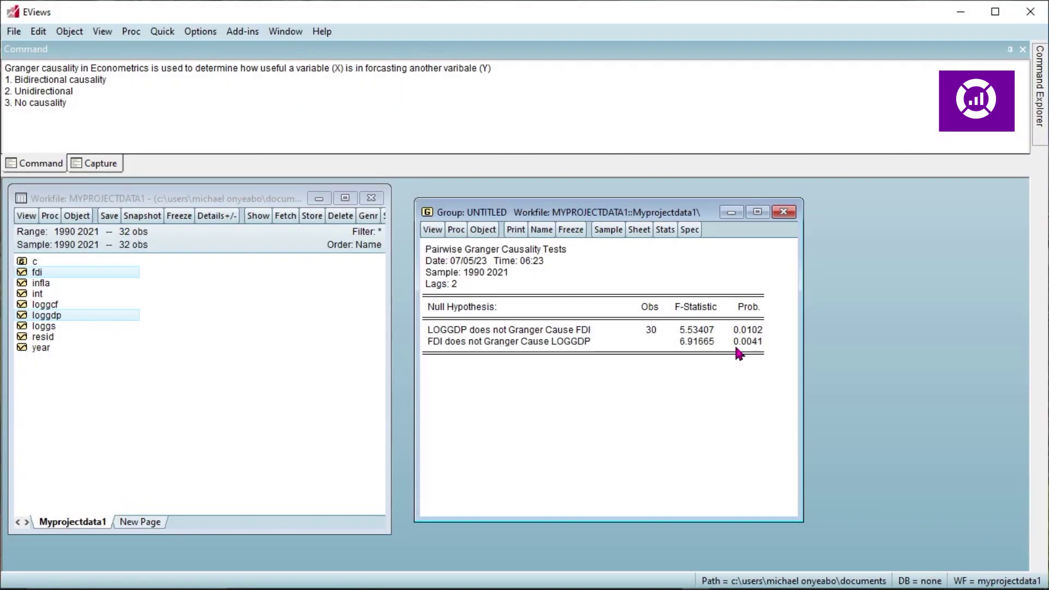
Step: Close and delete the untitled FDI–LOGGDP group, then select loggcf and loggdp together
left_click(784, 213)
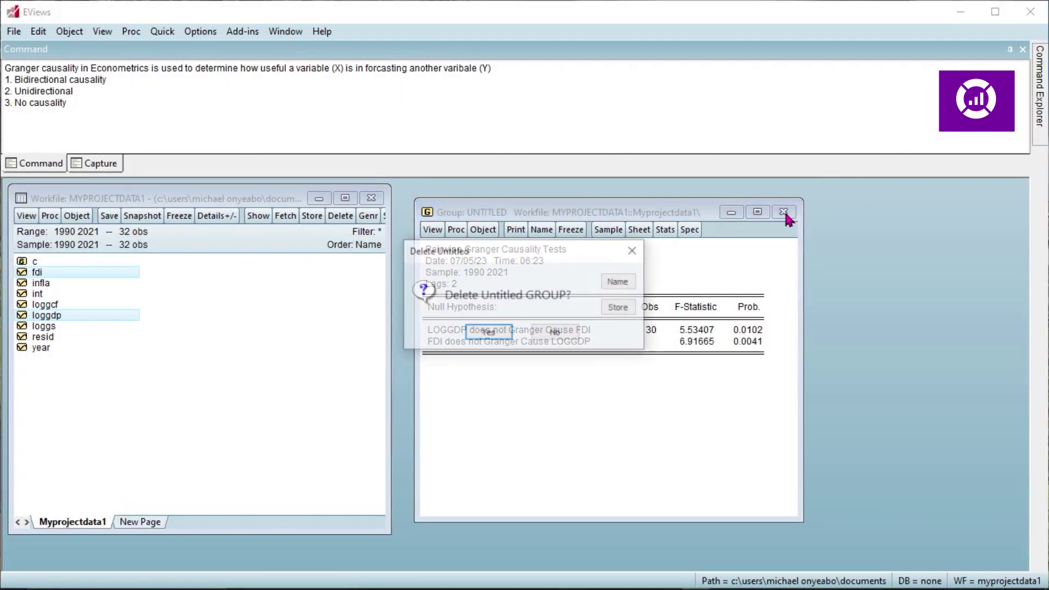
left_click(488, 333)
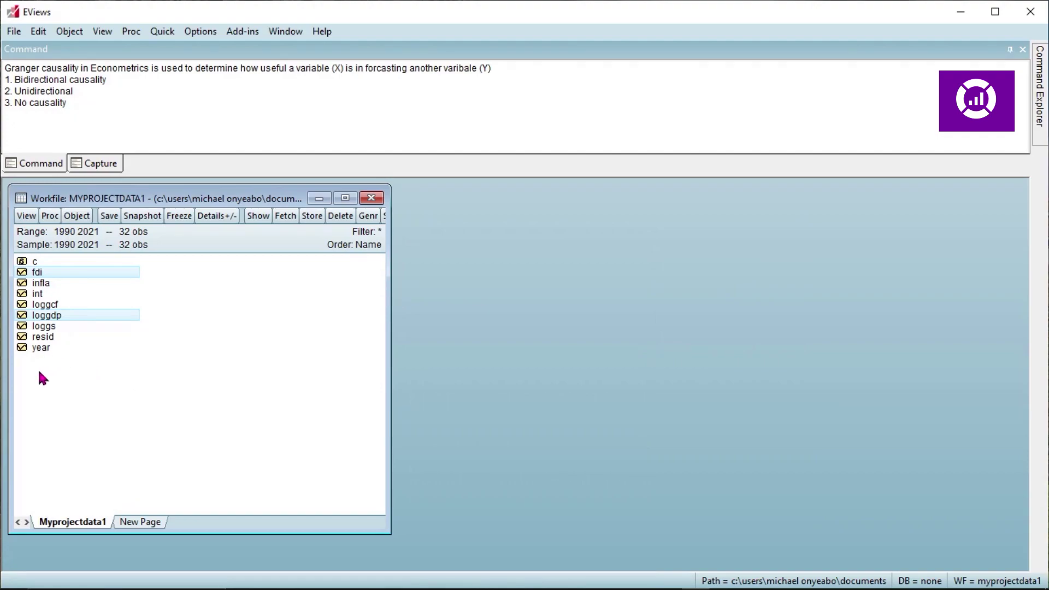
left_click(70, 356)
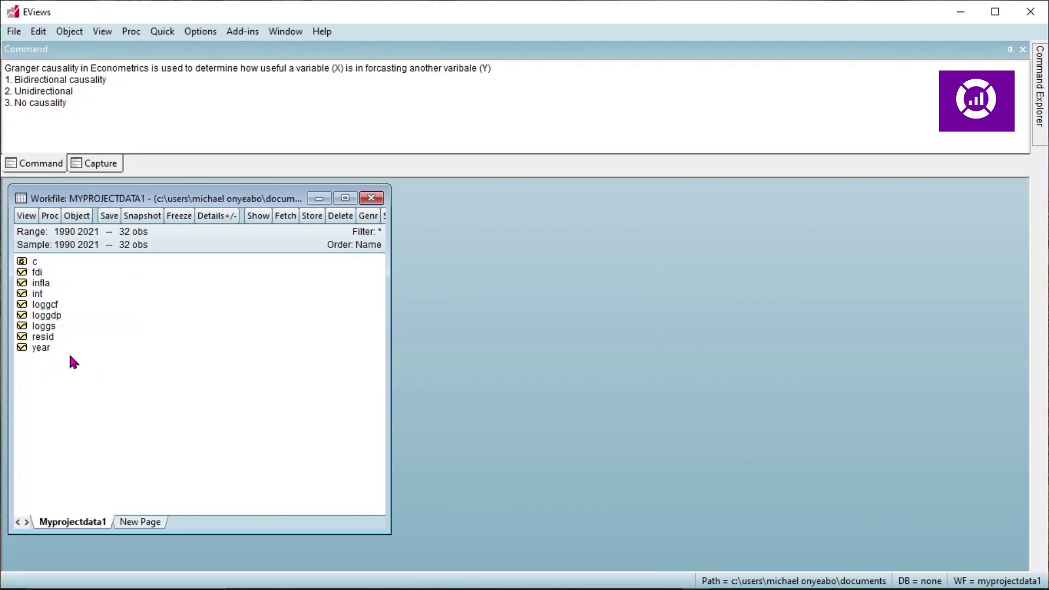
left_click(55, 306)
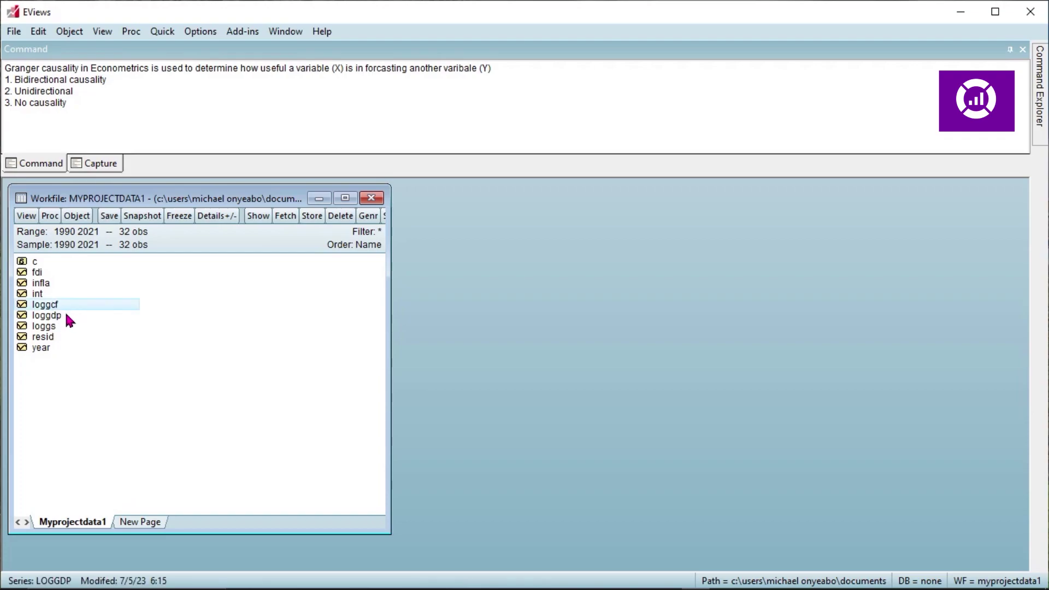
left_click(66, 315, "ctrl")
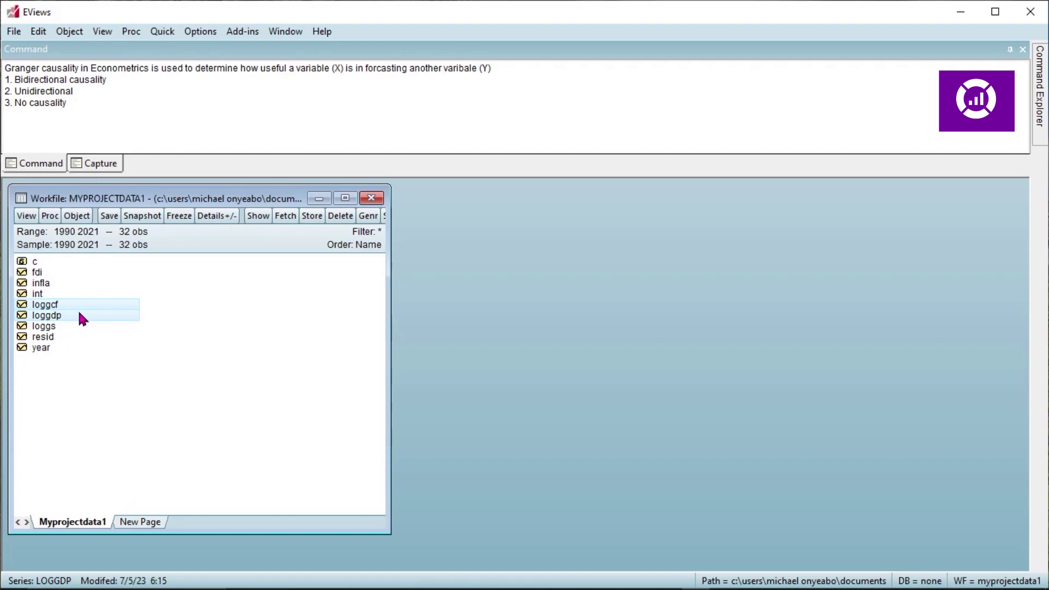
double_click(79, 316)
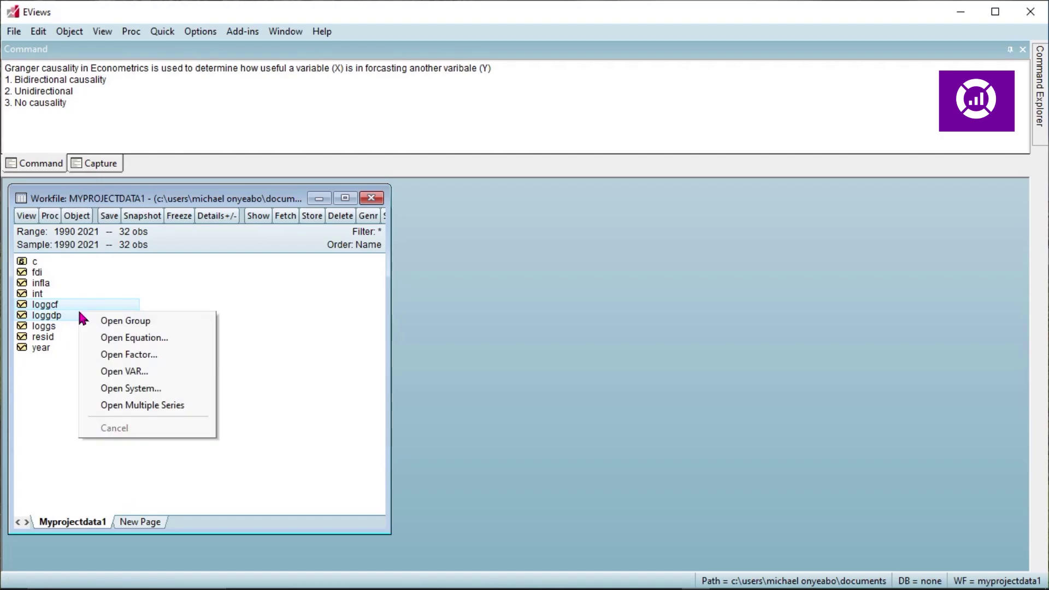
Step: Open loggcf and loggdp as a group and start a Granger Causality test with 2 lags
left_click(120, 323)
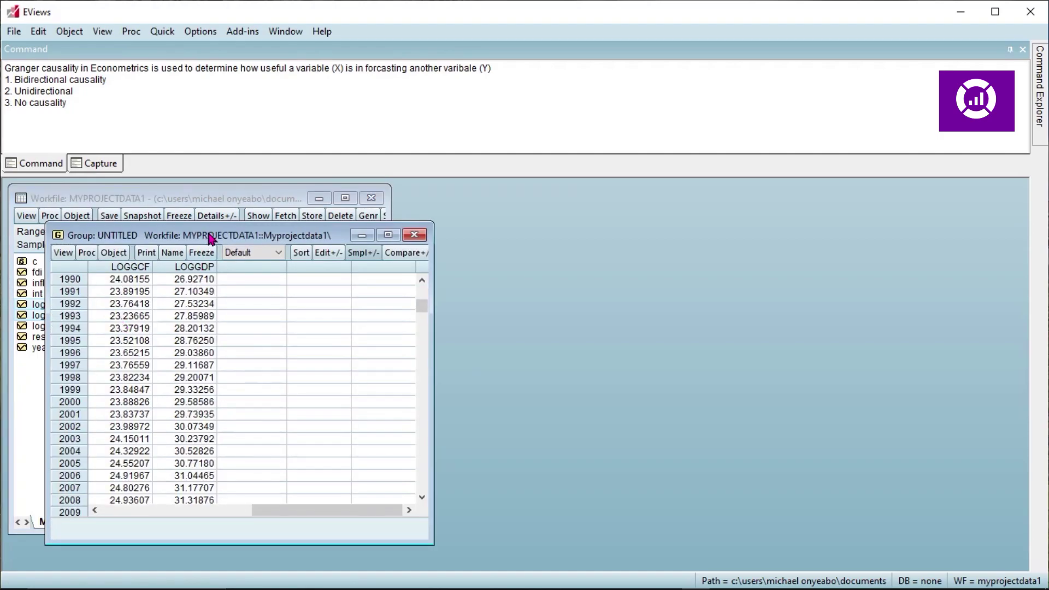
left_click_drag(209, 236, 578, 231)
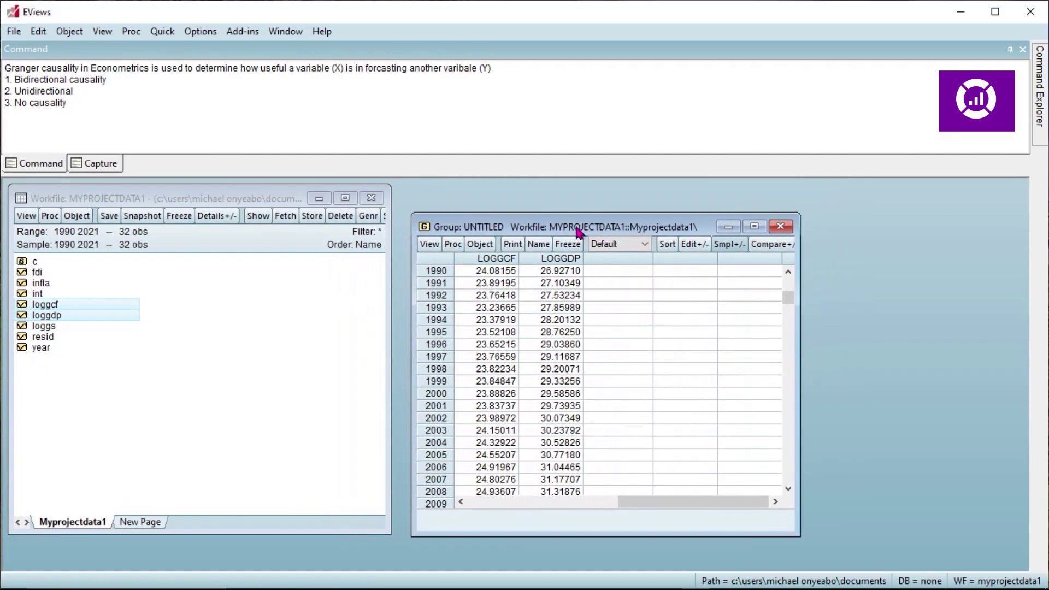
left_click(425, 246)
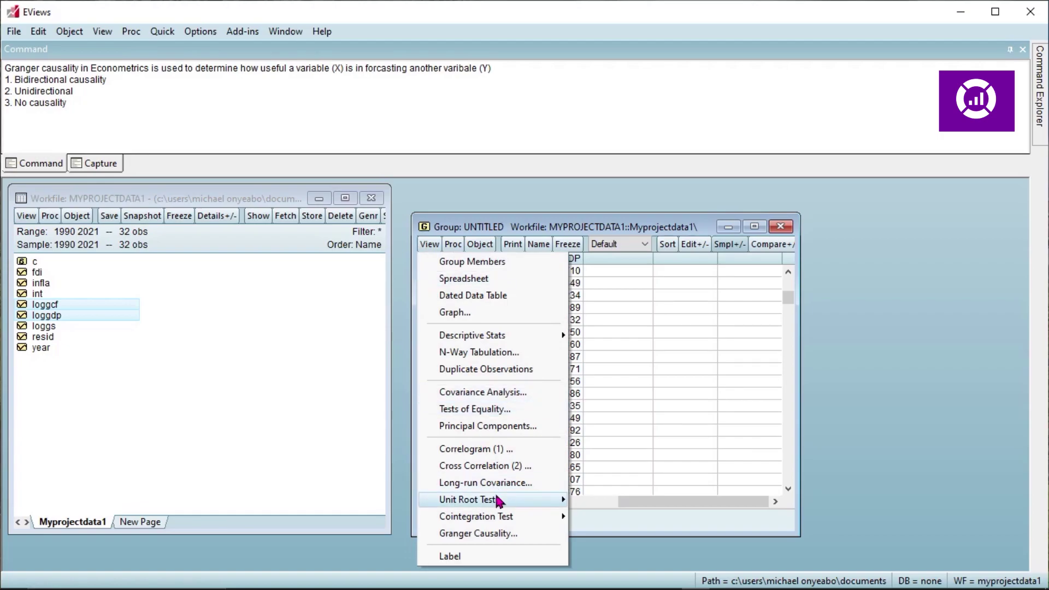
left_click(496, 534)
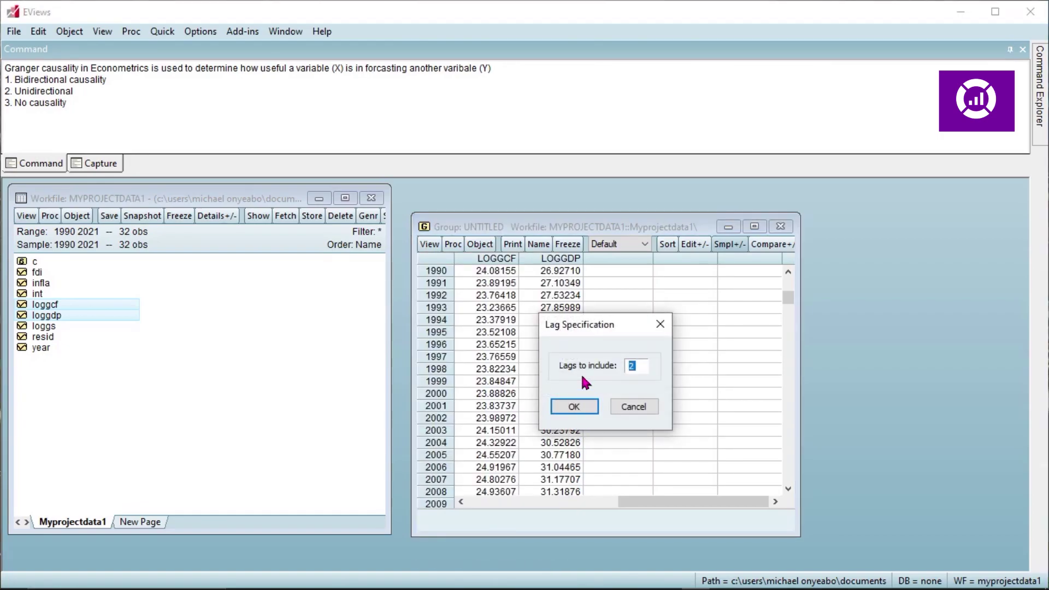
Step: Run the 2-lag Granger test, giving probabilities 0.0063 (LOGGDP→LOGGCF) and 0.7905 (LOGGCF→LOGGDP)
left_click(574, 407)
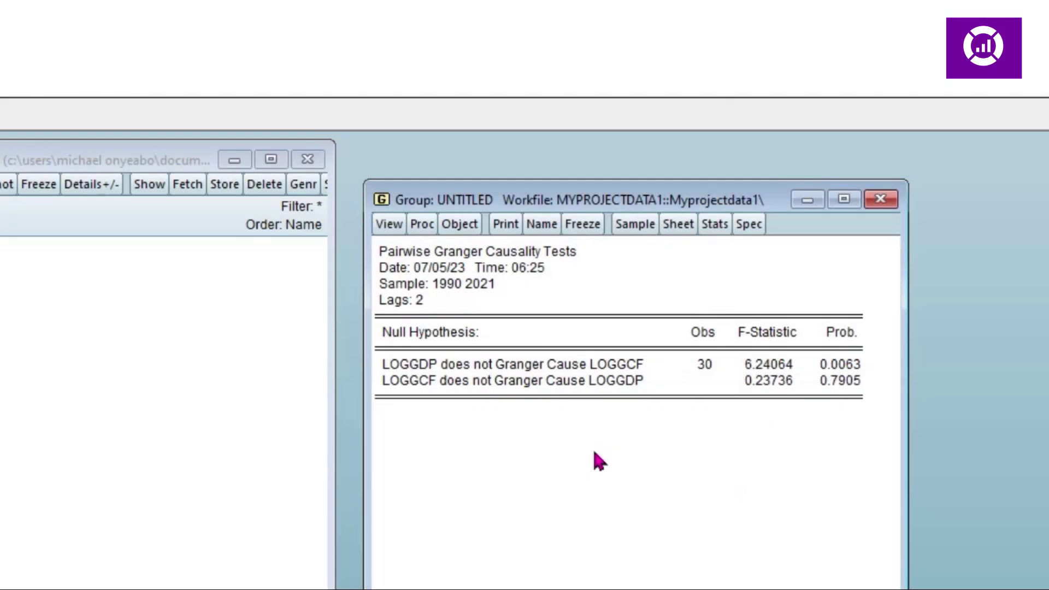